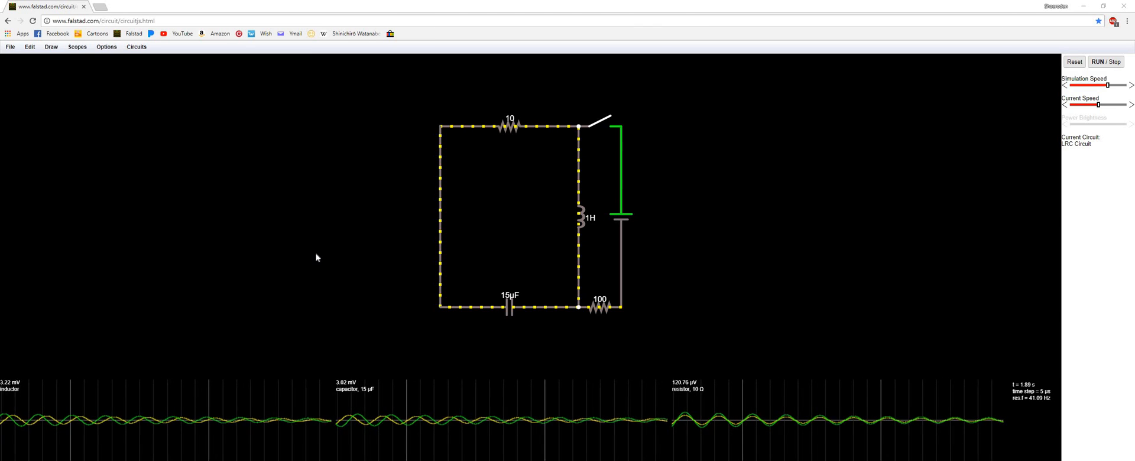
# Load the Ohm's Law example circuit from the Basics examples
pyautogui.click(135, 48)
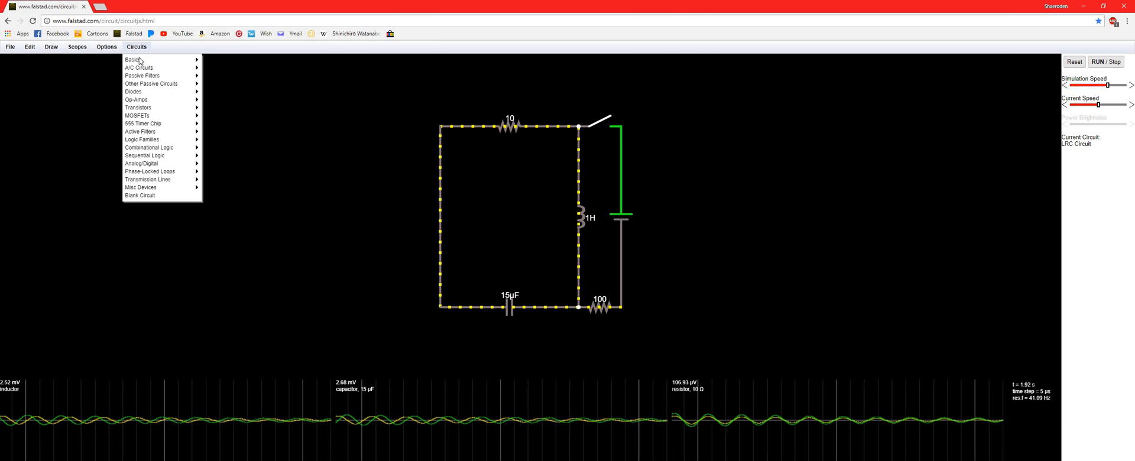
pyautogui.moveTo(139, 61)
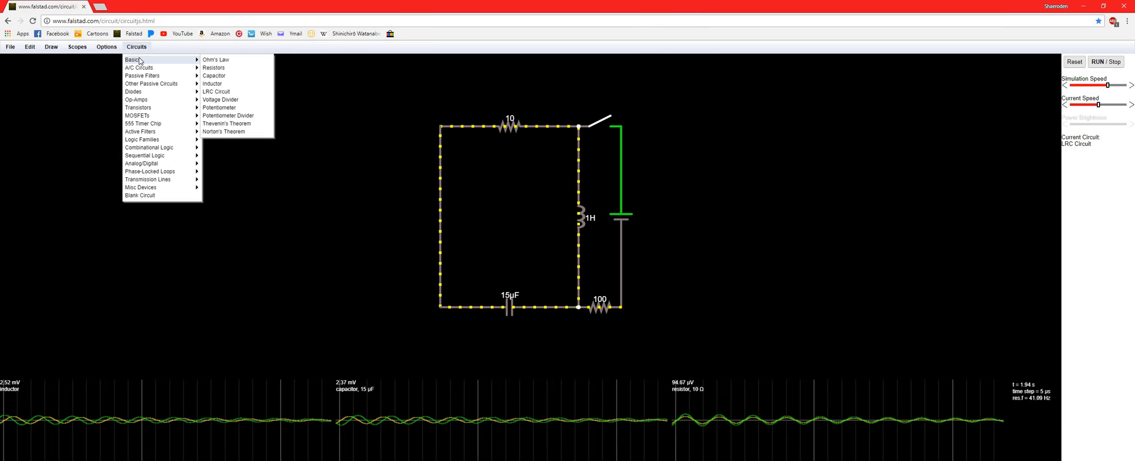
pyautogui.click(237, 61)
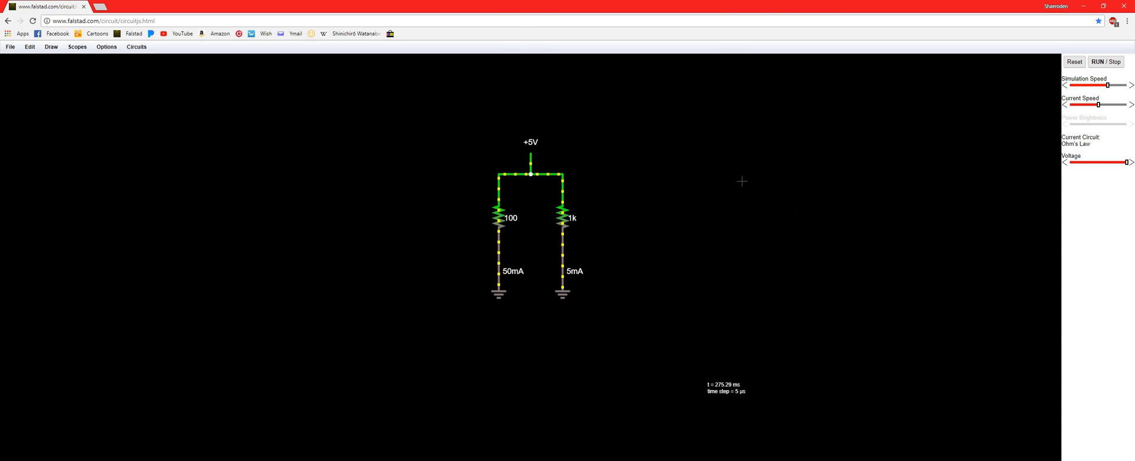
# Place a text label to the right of the circuit and set its text to "blah blah"
pyautogui.moveTo(743, 181); pyautogui.dragTo(665, 266)
pyautogui.rightClick(760, 175)
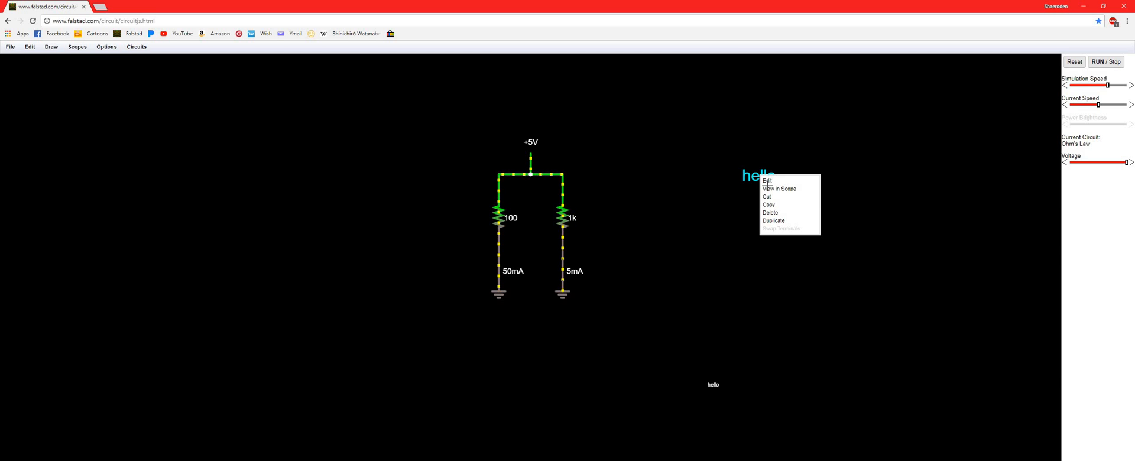
pyautogui.click(772, 181)
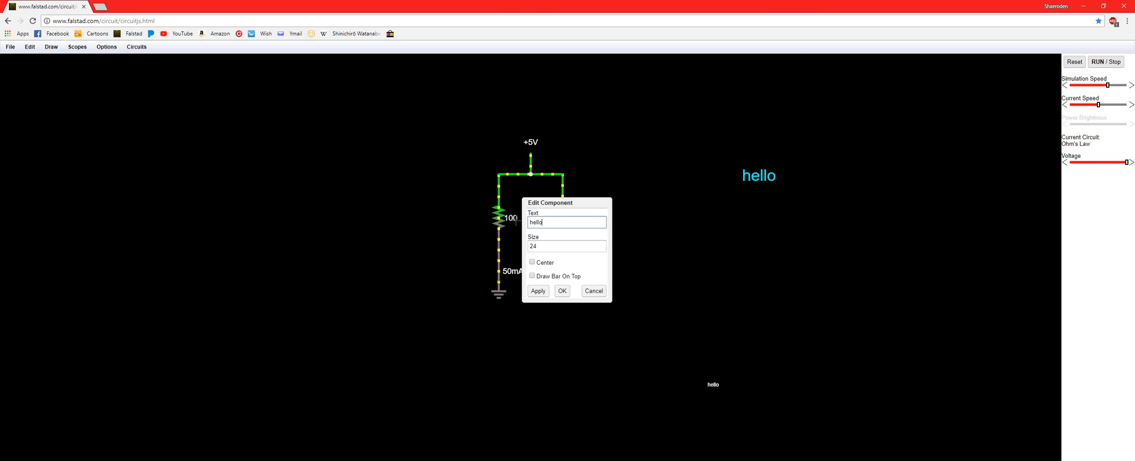
pyautogui.write('blah blah')
pyautogui.press('Return')
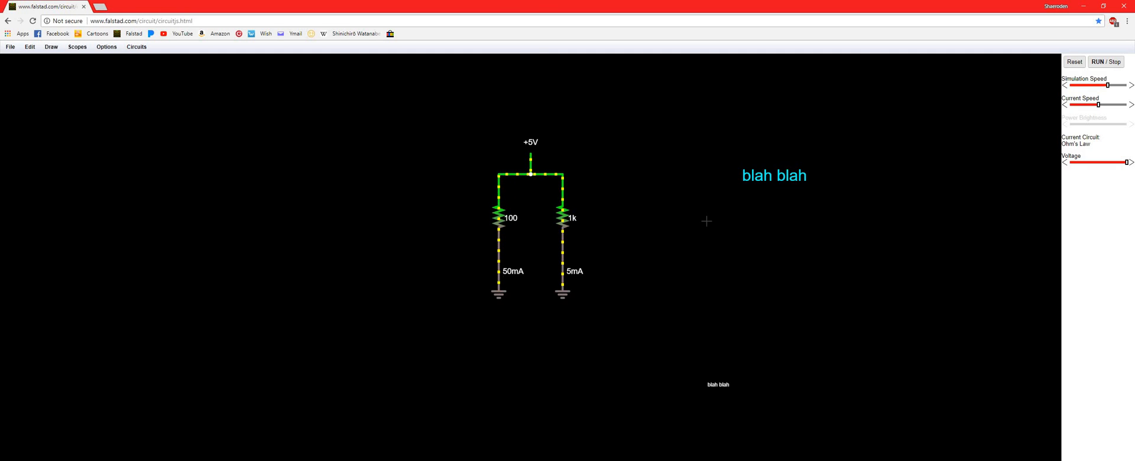
# Change the text of the label beside the circuit to "V = I R"
pyautogui.rightClick(772, 180)
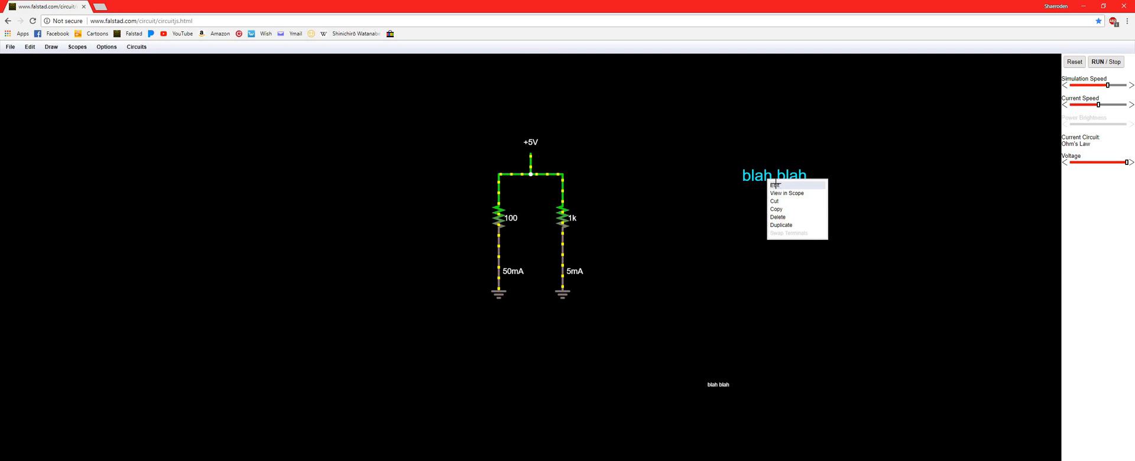
pyautogui.click(775, 186)
pyautogui.doubleClick(555, 226)
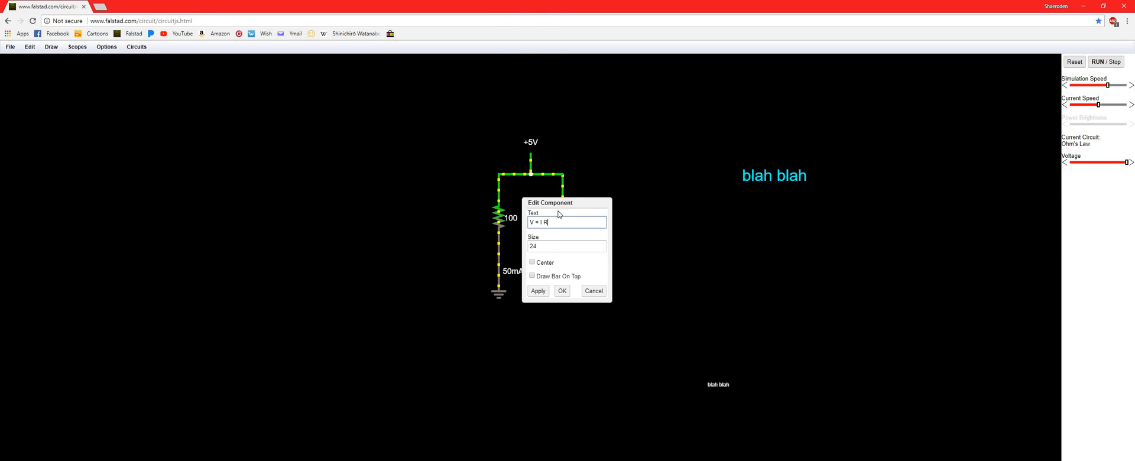
pyautogui.click(539, 291)
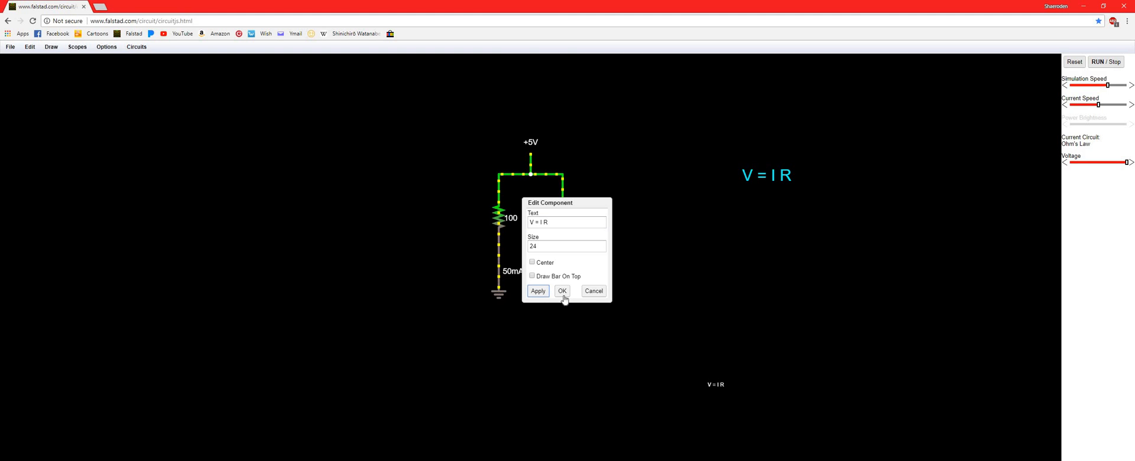
pyautogui.click(562, 293)
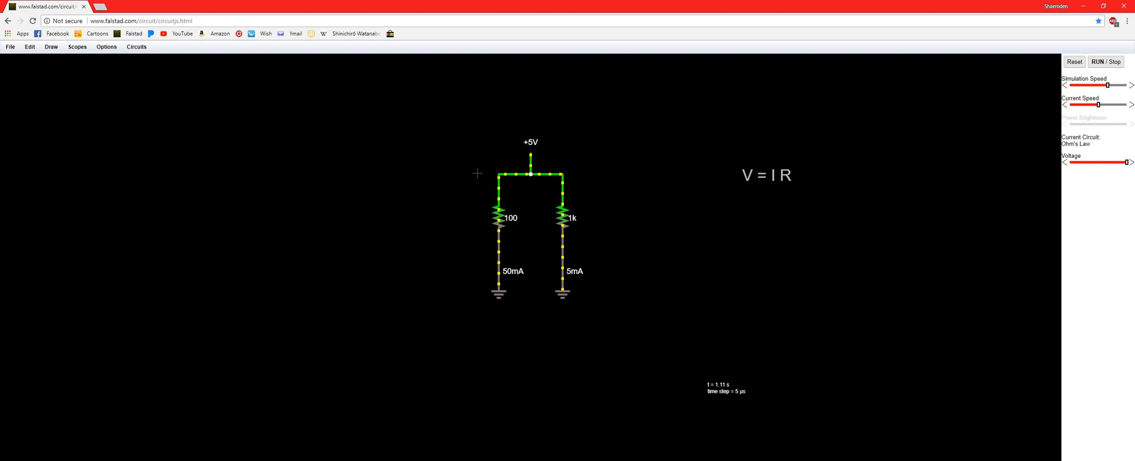
# Turn on the voltage display for the horizontal wire between the source and the 1k resistor
pyautogui.rightClick(550, 176)
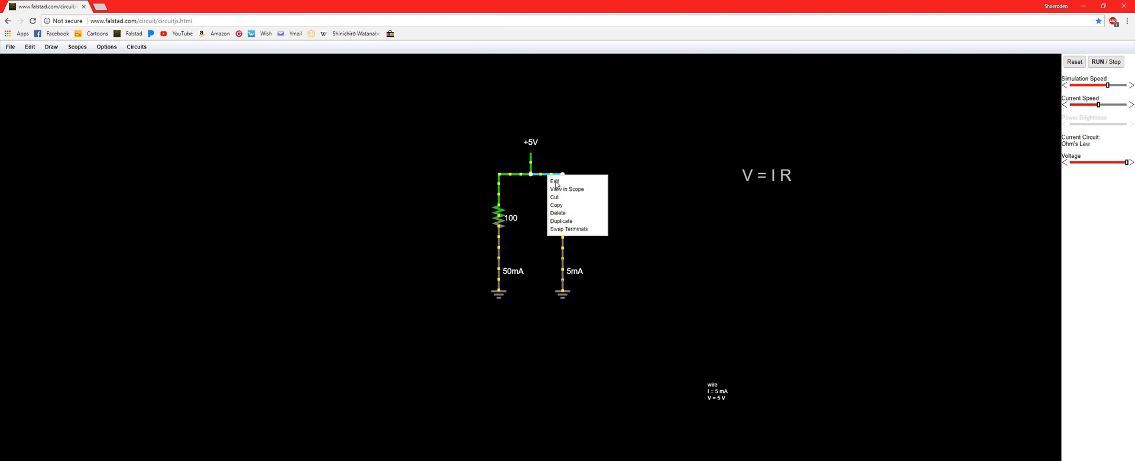
pyautogui.click(540, 248)
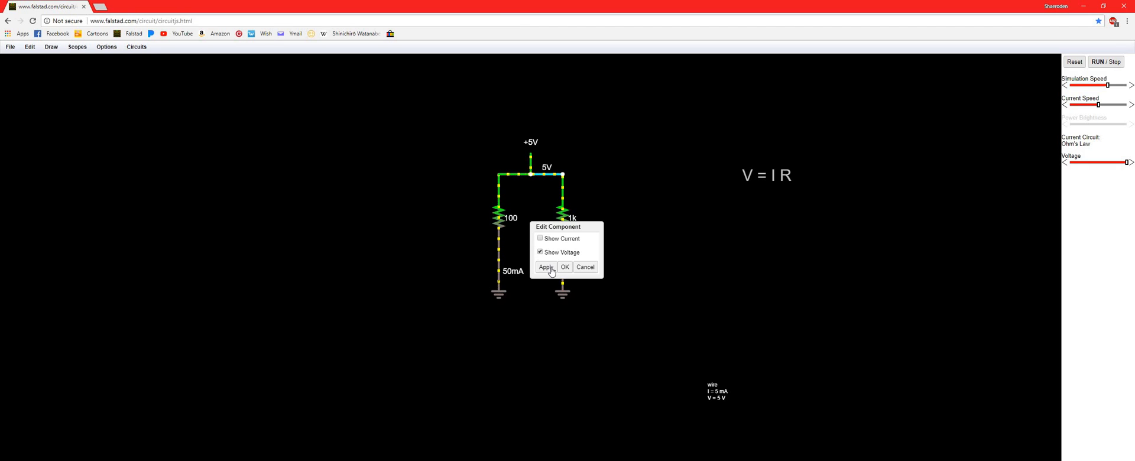
pyautogui.click(565, 267)
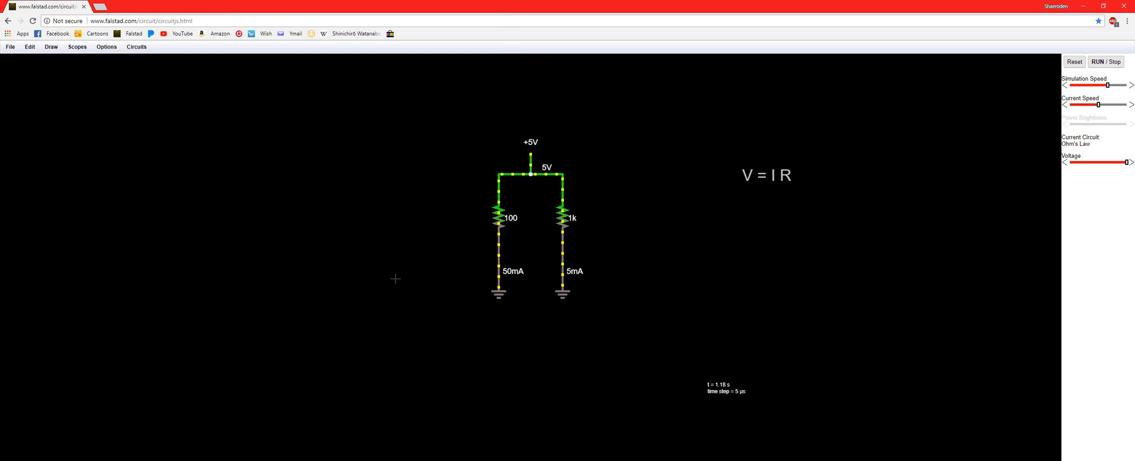
# Turn on the voltage display for the horizontal wire between the source and the 100 ohm resistor
pyautogui.rightClick(381, 279)
pyautogui.click(438, 190)
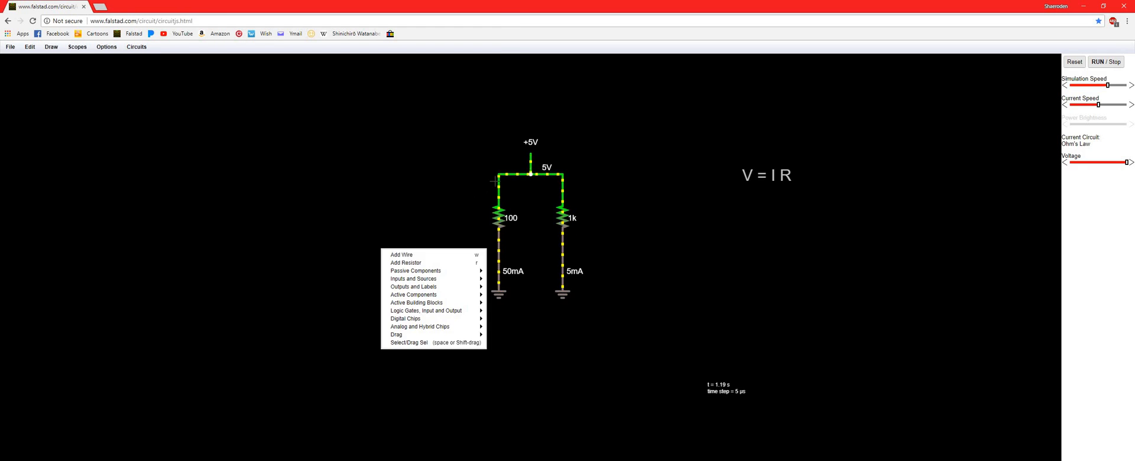
pyautogui.rightClick(519, 182)
pyautogui.click(546, 252)
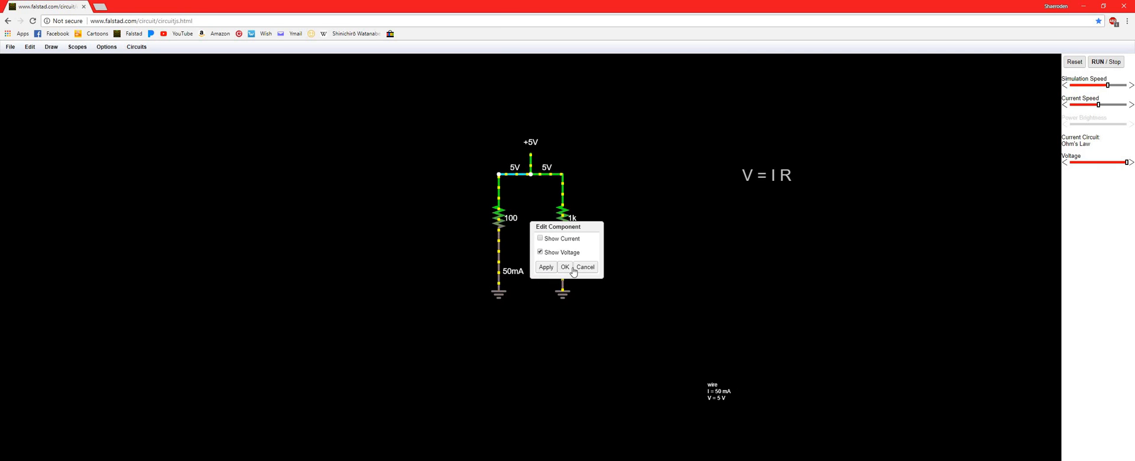
pyautogui.press('Return')
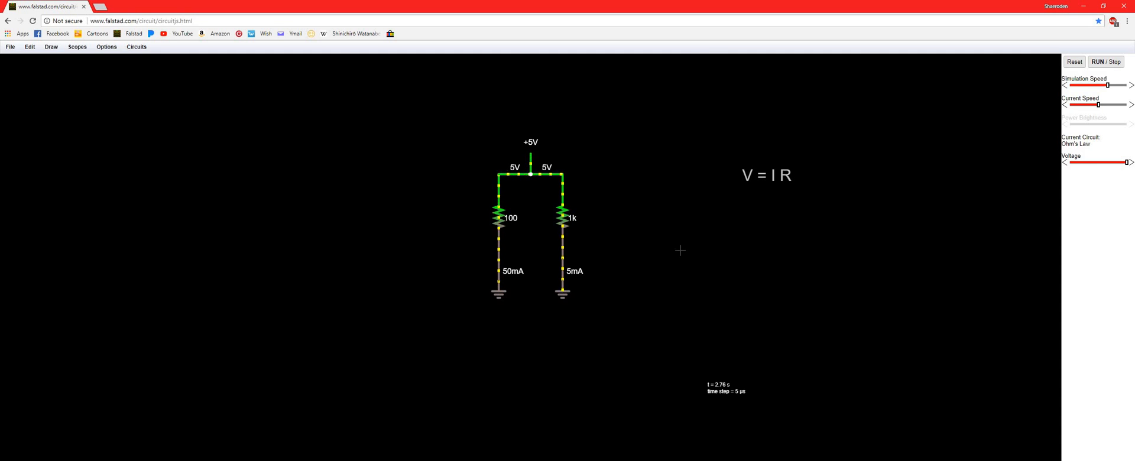
# Add a second text label reading "P = I V" and move it directly below the "V = I R" label
pyautogui.click(684, 236)
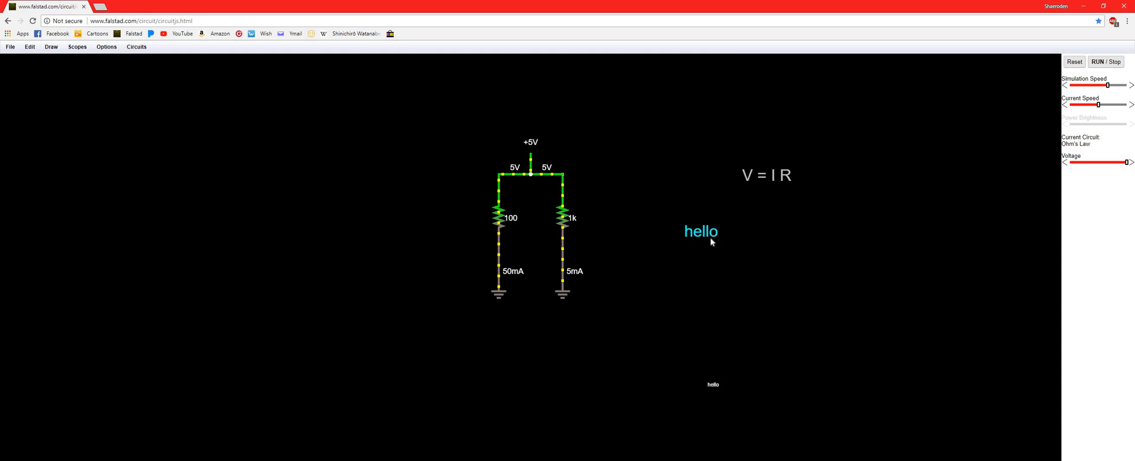
pyautogui.rightClick(711, 237)
pyautogui.click(716, 238)
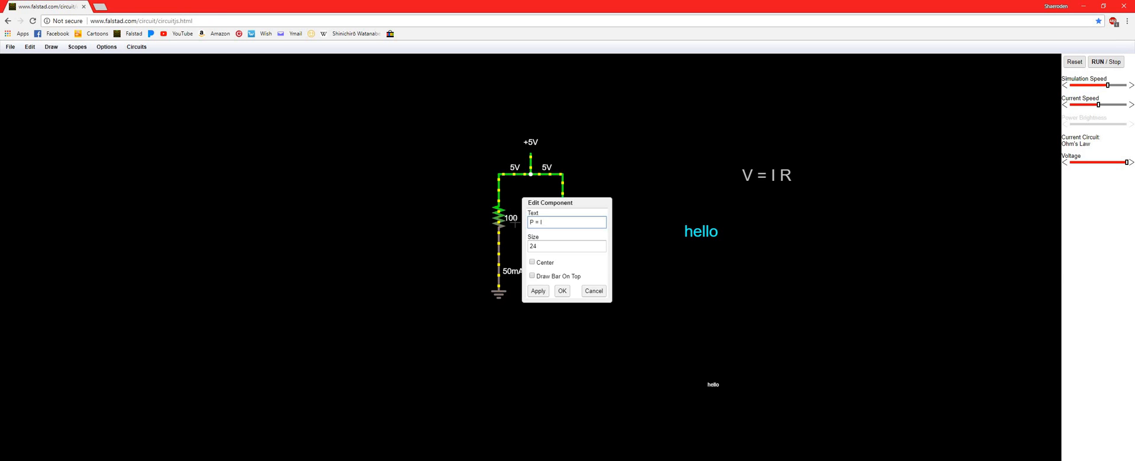
pyautogui.click(563, 292)
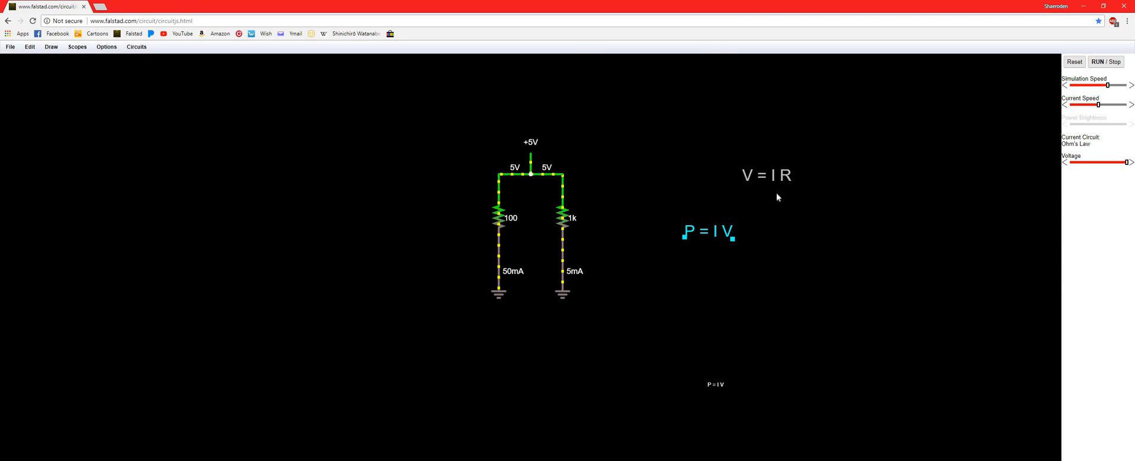
pyautogui.moveTo(709, 231); pyautogui.dragTo(771, 199)
pyautogui.click(694, 249)
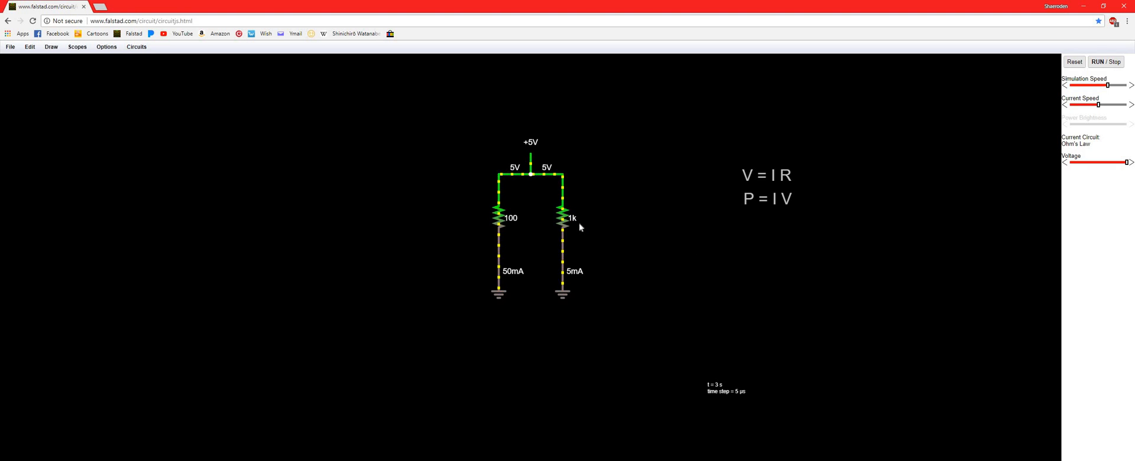
# Inspect the current, voltage and power readouts of the 1k and 100 ohm resistors, and highlight the whole circuit
pyautogui.moveTo(563, 219)
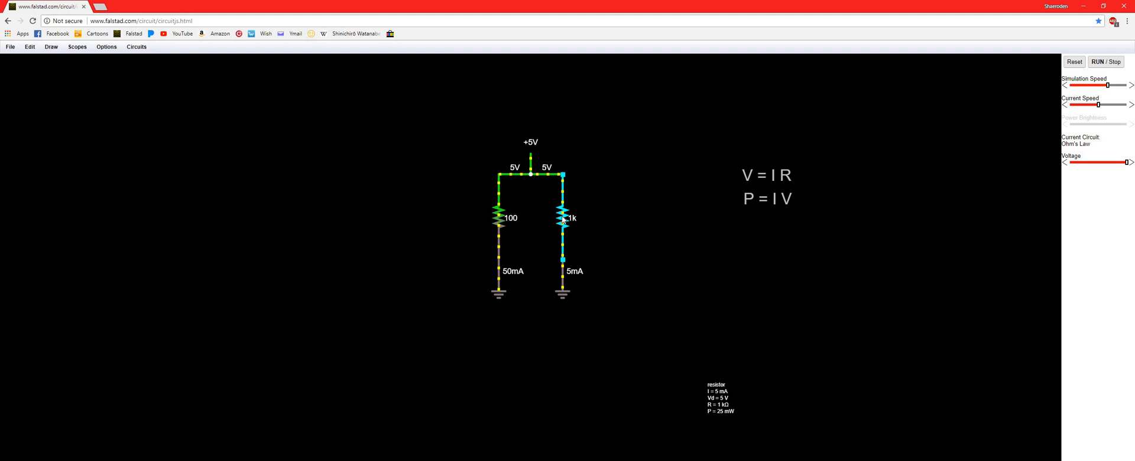
pyautogui.moveTo(498, 218)
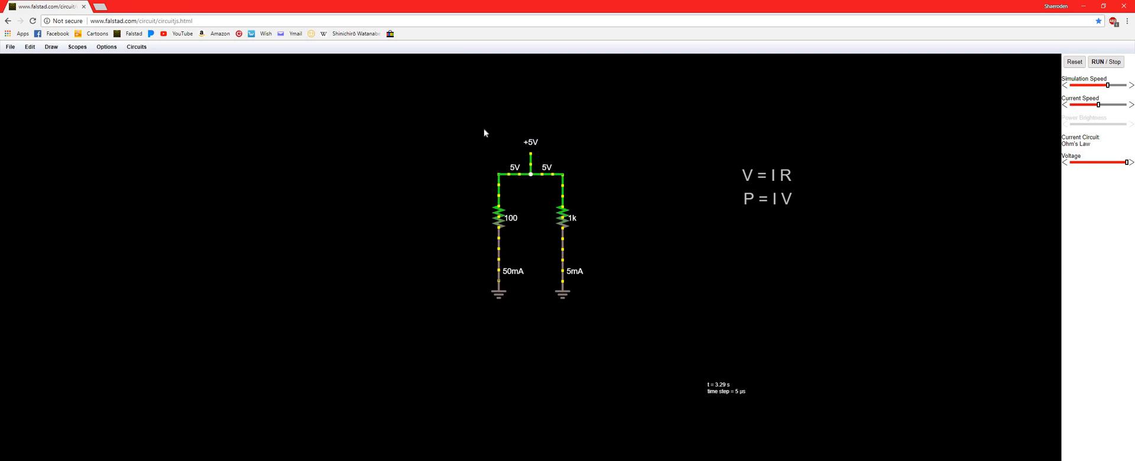
pyautogui.moveTo(476, 123); pyautogui.dragTo(610, 325)
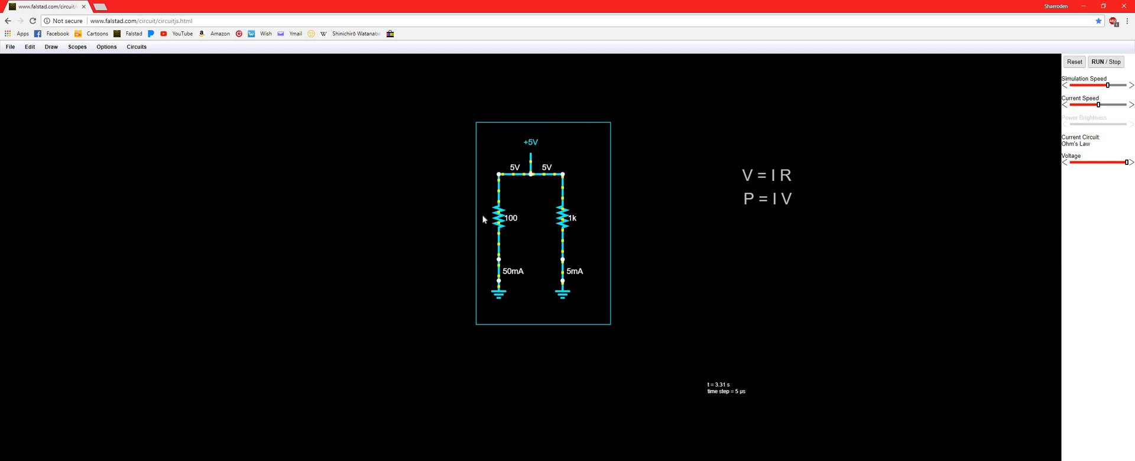
pyautogui.moveTo(477, 121)
pyautogui.mouseDown()
pyautogui.moveTo(367, 61)
pyautogui.moveTo(469, 114)
pyautogui.mouseUp()
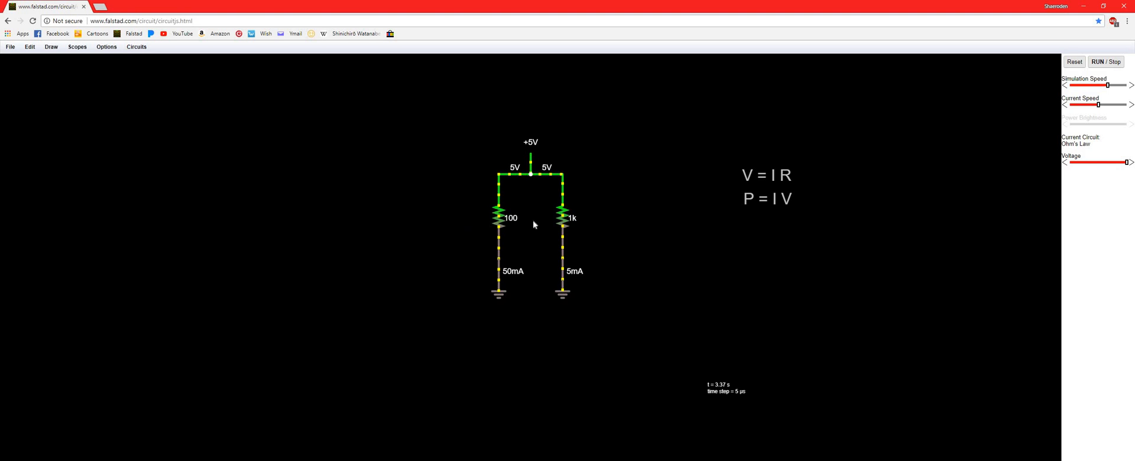
# Set the resistance of the 100 ohm resistor to 500 ohms
pyautogui.rightClick(514, 221)
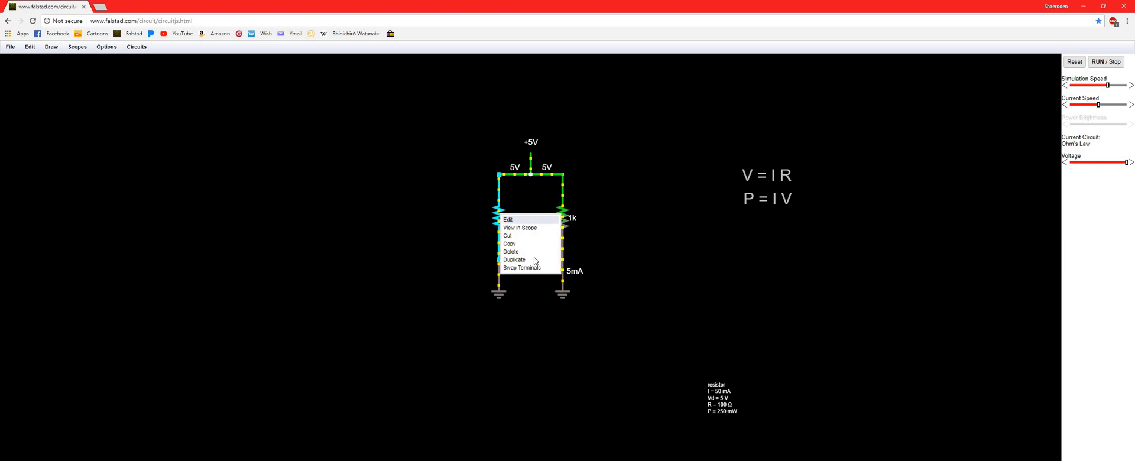
pyautogui.click(519, 224)
pyautogui.write('500')
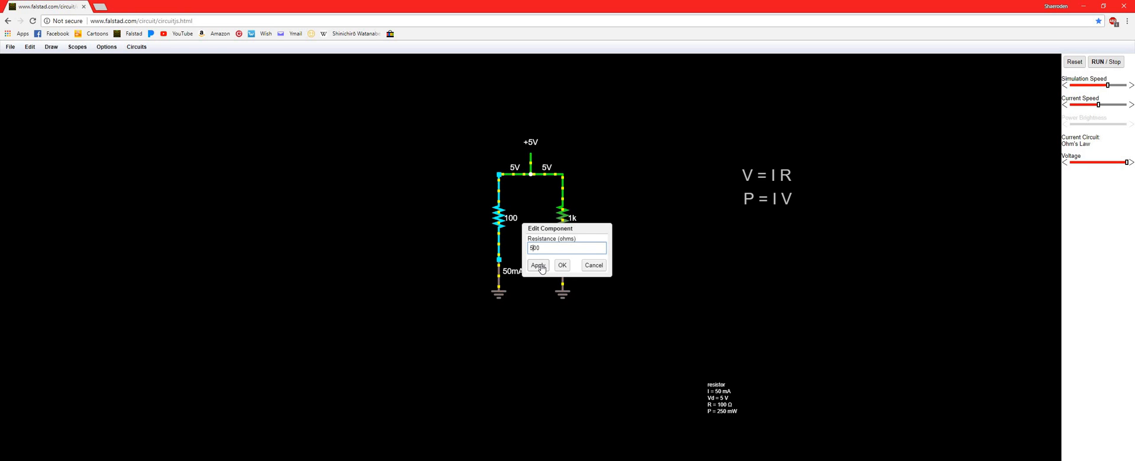
pyautogui.click(540, 268)
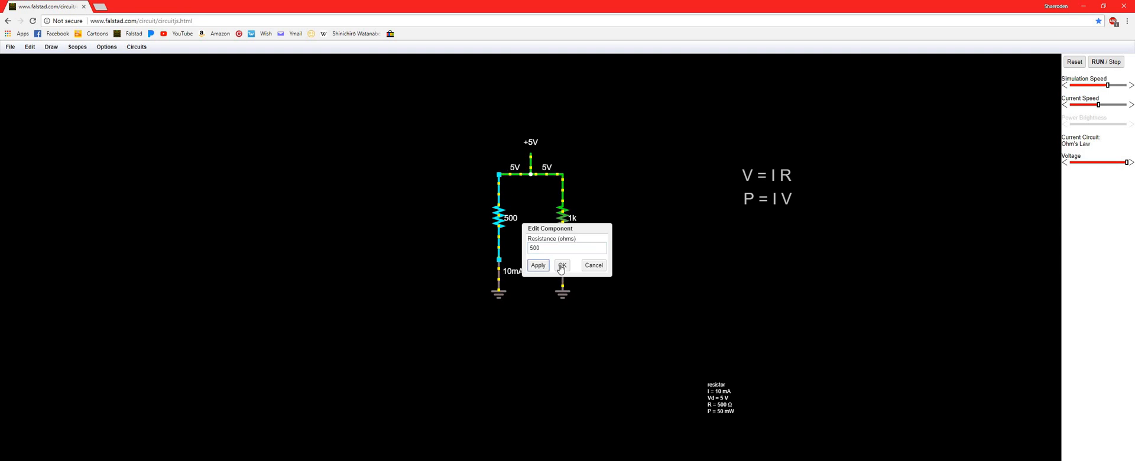
pyautogui.click(562, 267)
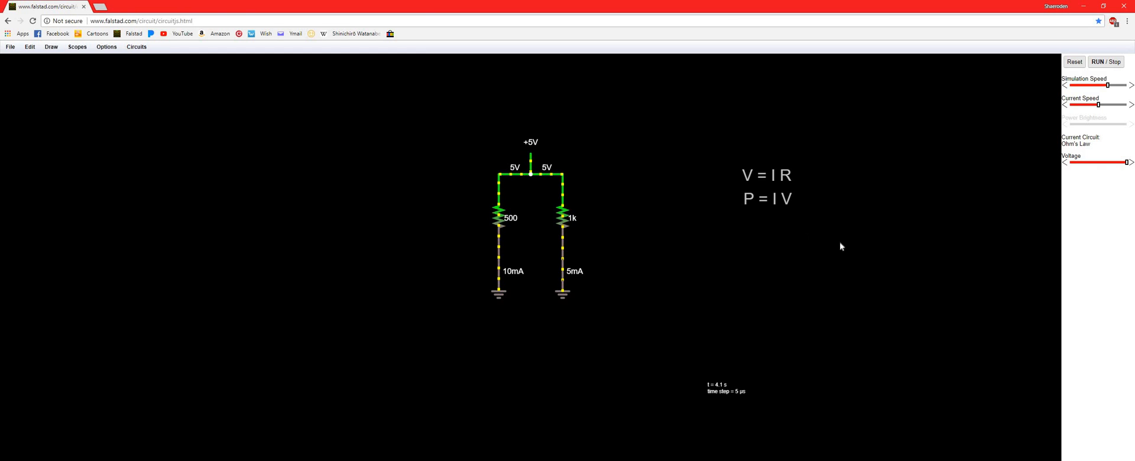
# Clear the circuit and both labels from the canvas, and draw a vertical chain of three 1k resistors in series
pyautogui.moveTo(444, 110); pyautogui.dragTo(876, 314)
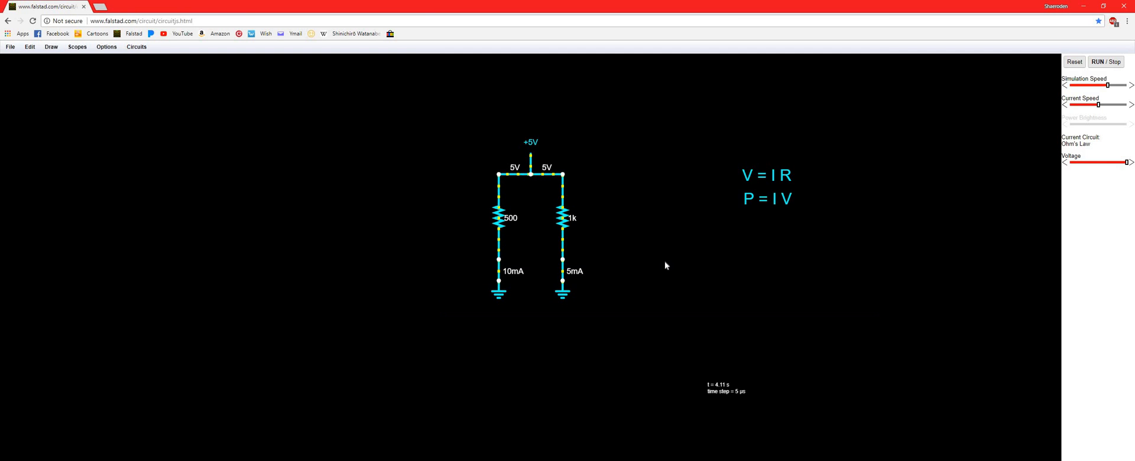
pyautogui.press('Delete')
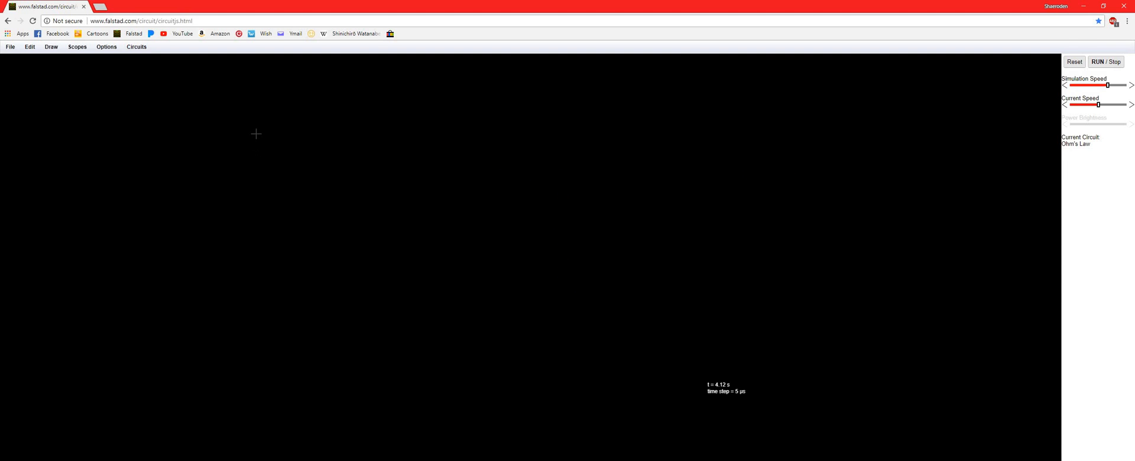
pyautogui.moveTo(254, 132); pyautogui.dragTo(246, 290)
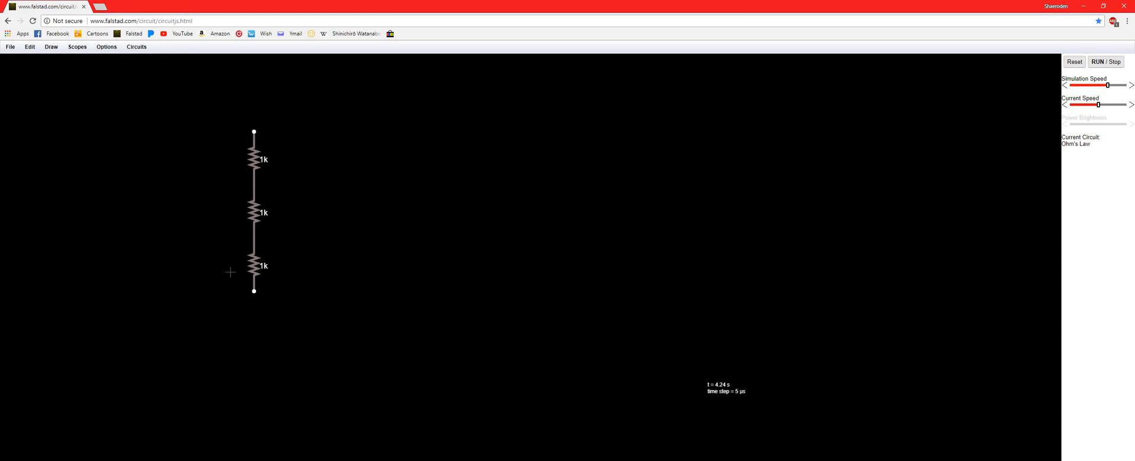
# Add a one-terminal +5V voltage source above the resistor chain and a ground at its lower end
pyautogui.rightClick(191, 155)
pyautogui.moveTo(224, 180)
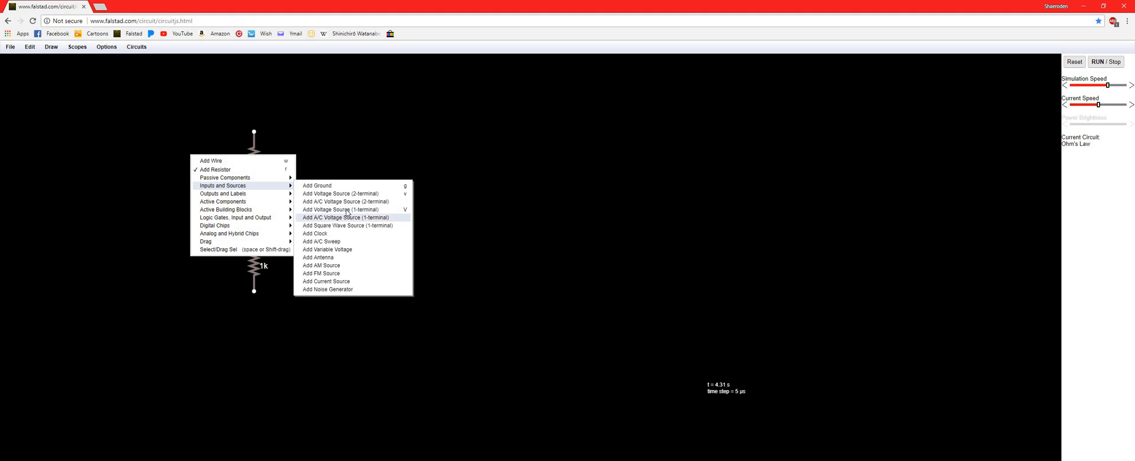
pyautogui.click(254, 131)
pyautogui.moveTo(253, 129); pyautogui.dragTo(253, 99)
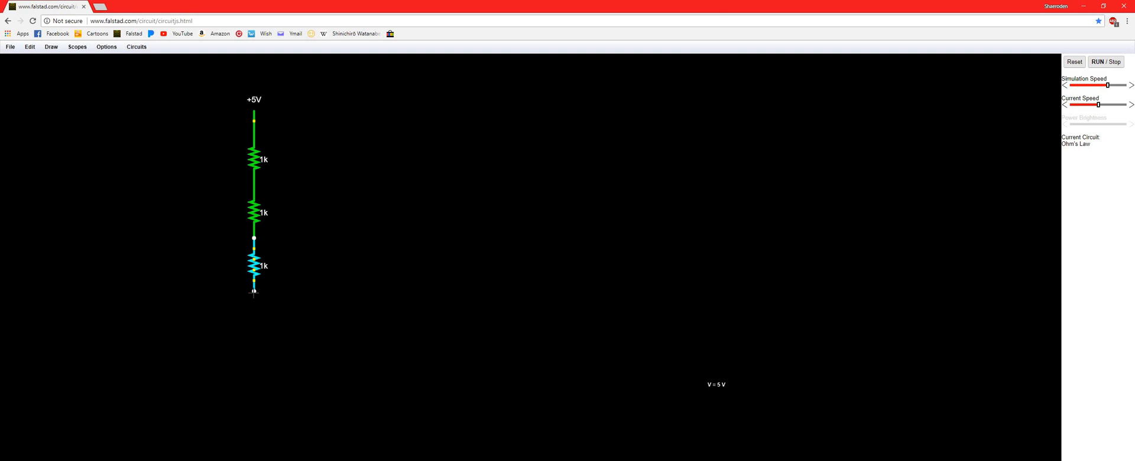
pyautogui.moveTo(255, 291); pyautogui.dragTo(254, 312)
# Add a text label reading "r + r + r" and move it close to the resistor chain
pyautogui.rightClick(364, 208)
pyautogui.click(334, 197)
pyautogui.click(348, 194)
pyautogui.rightClick(360, 197)
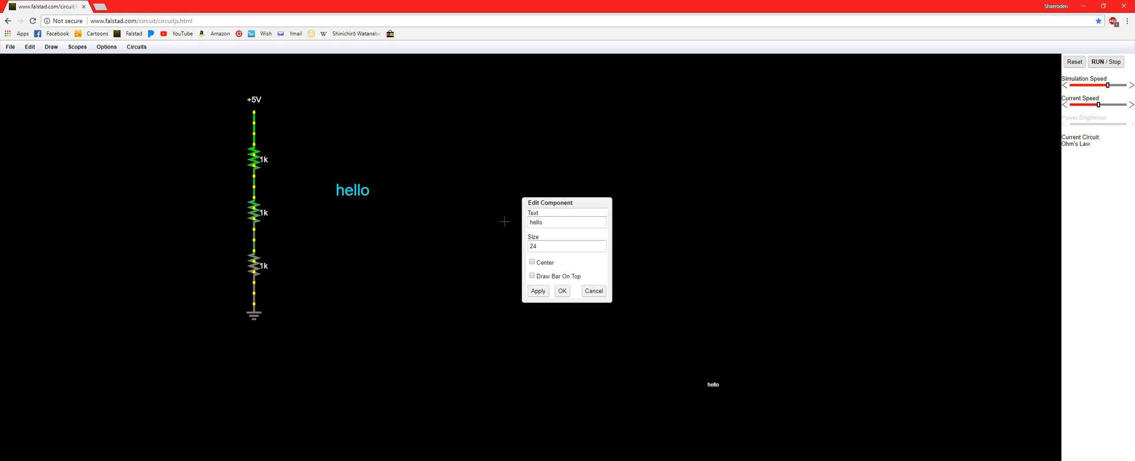
pyautogui.press('Tab')
pyautogui.write('r + r + r')
pyautogui.click(558, 293)
pyautogui.moveTo(362, 194); pyautogui.dragTo(331, 193)
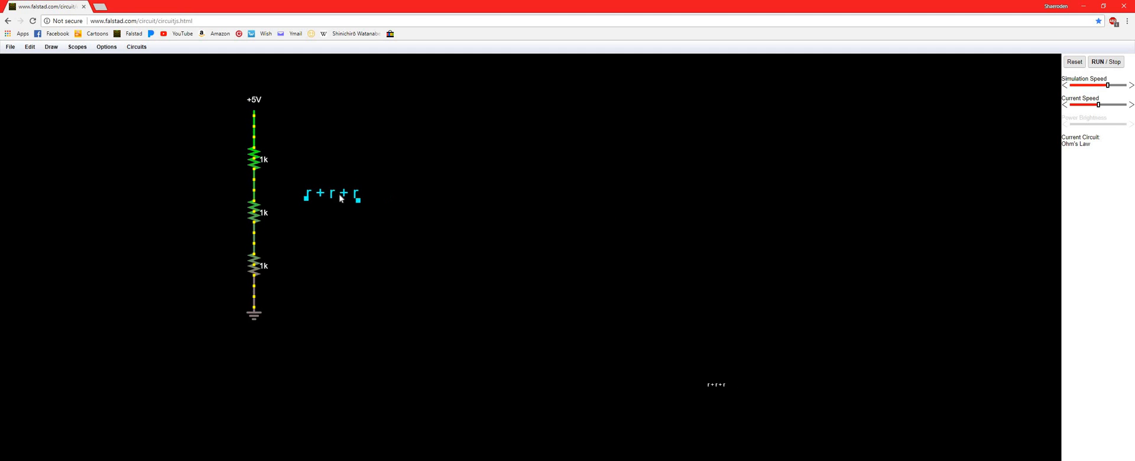
# Extend the text label beside the series resistor chain to read "r + r + r = Re"
pyautogui.rightClick(331, 190)
pyautogui.click(338, 194)
pyautogui.click(556, 222)
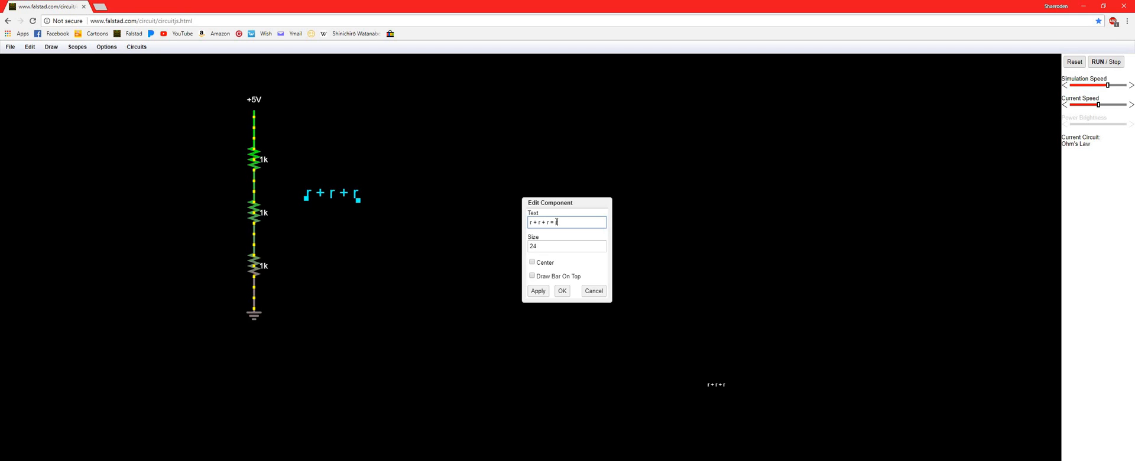
pyautogui.write('= Re')
pyautogui.click(561, 292)
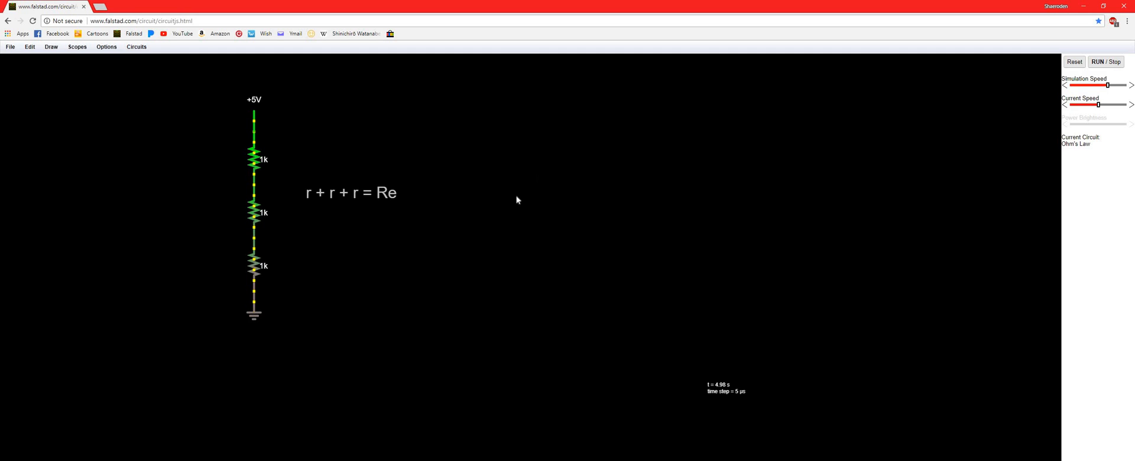
# Draw three vertical 1k resistors side by side, away from the series chain, and wire their upper and lower ends together in parallel
pyautogui.moveTo(520, 176)
pyautogui.mouseDown()
pyautogui.moveTo(520, 221)
pyautogui.moveTo(574, 175)
pyautogui.mouseUp()
pyautogui.moveTo(616, 216)
pyautogui.mouseDown()
pyautogui.moveTo(616, 175)
pyautogui.moveTo(625, 197)
pyautogui.mouseUp()
pyautogui.press('w')
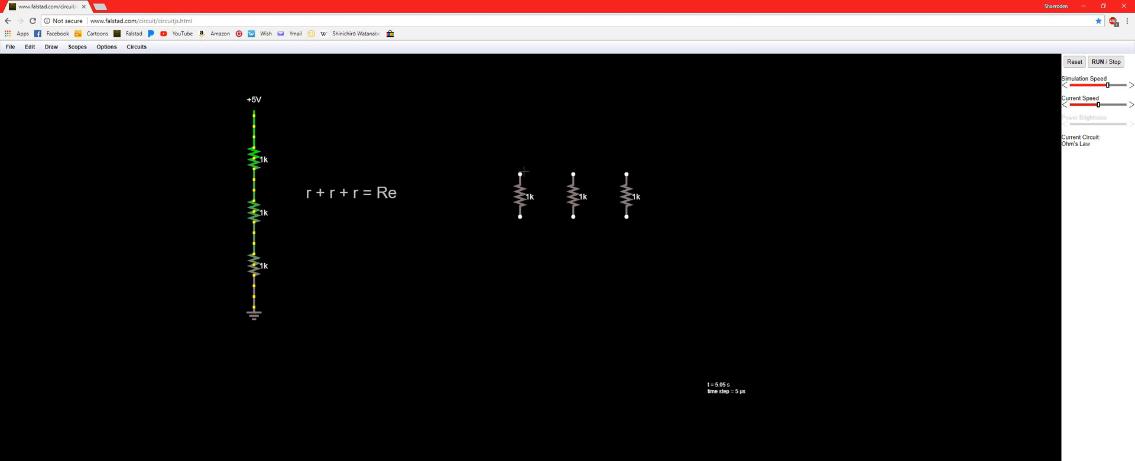
pyautogui.moveTo(520, 174); pyautogui.dragTo(627, 175)
pyautogui.moveTo(520, 217); pyautogui.dragTo(573, 217)
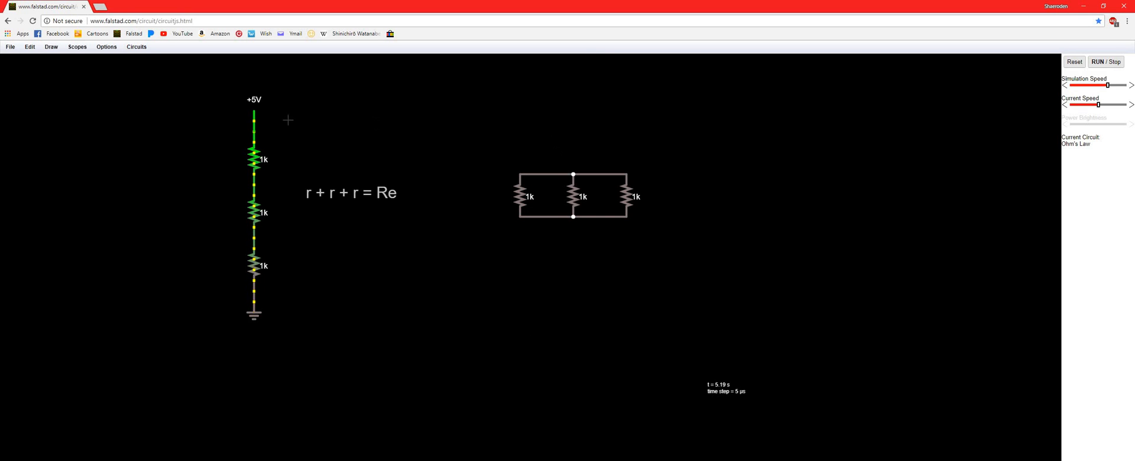
# Copy the series chain's +5V source and place the duplicate on the upper middle node of the parallel resistor network
pyautogui.rightClick(254, 108)
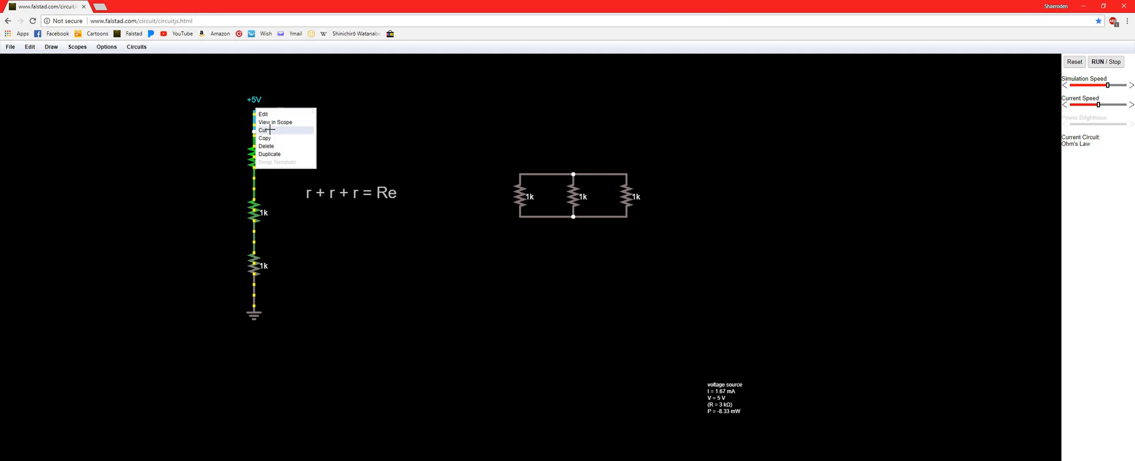
pyautogui.click(268, 130)
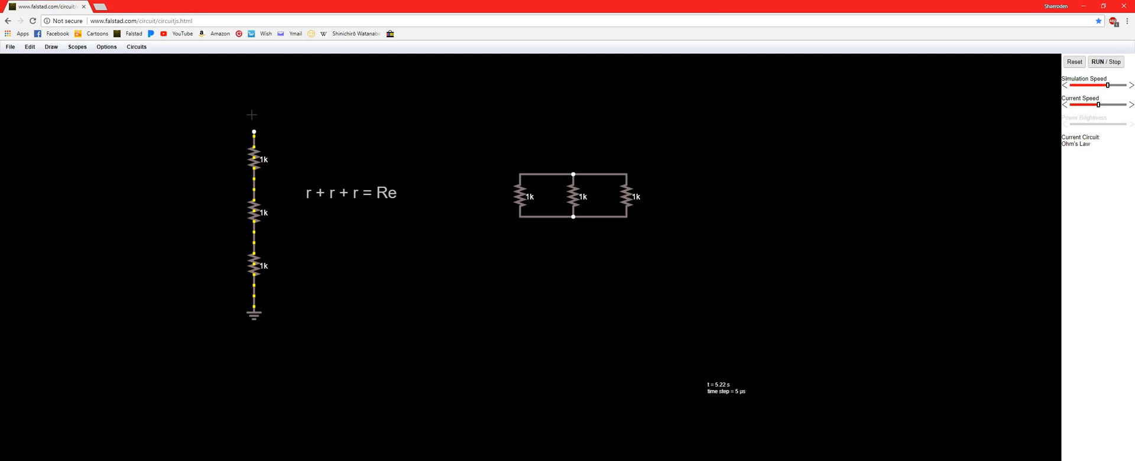
pyautogui.hotkey('ctrl', 'z')
pyautogui.rightClick(253, 113)
pyautogui.click(350, 133)
pyautogui.hotkey('ctrl', 'v')
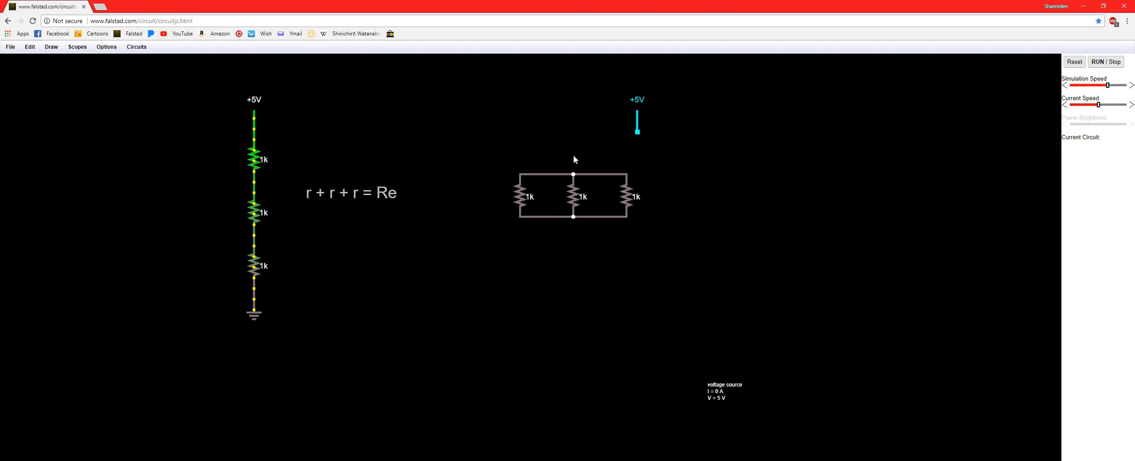
pyautogui.moveTo(572, 170); pyautogui.dragTo(572, 173)
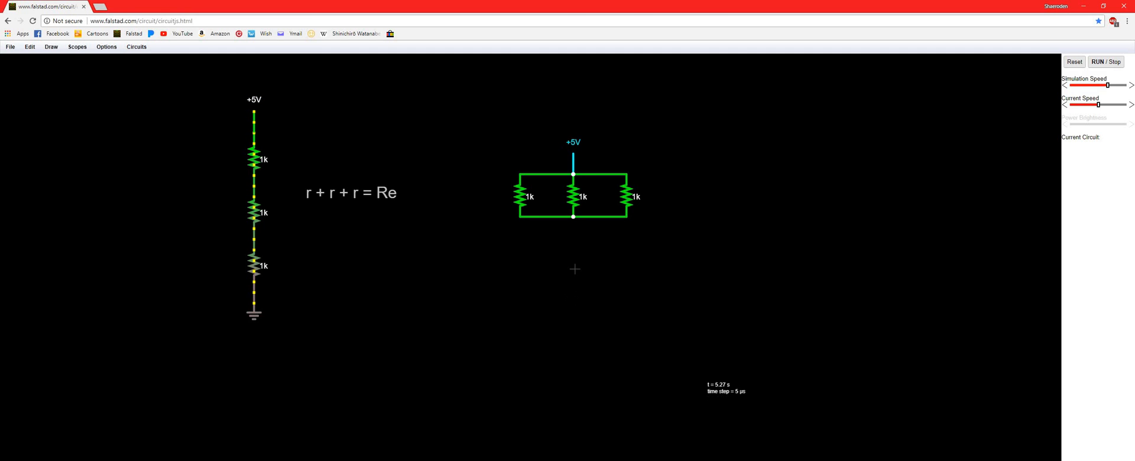
# Add a ground beneath the lower middle node of the parallel resistor network
pyautogui.press('g')
pyautogui.moveTo(573, 217); pyautogui.dragTo(573, 238)
pyautogui.click(636, 196)
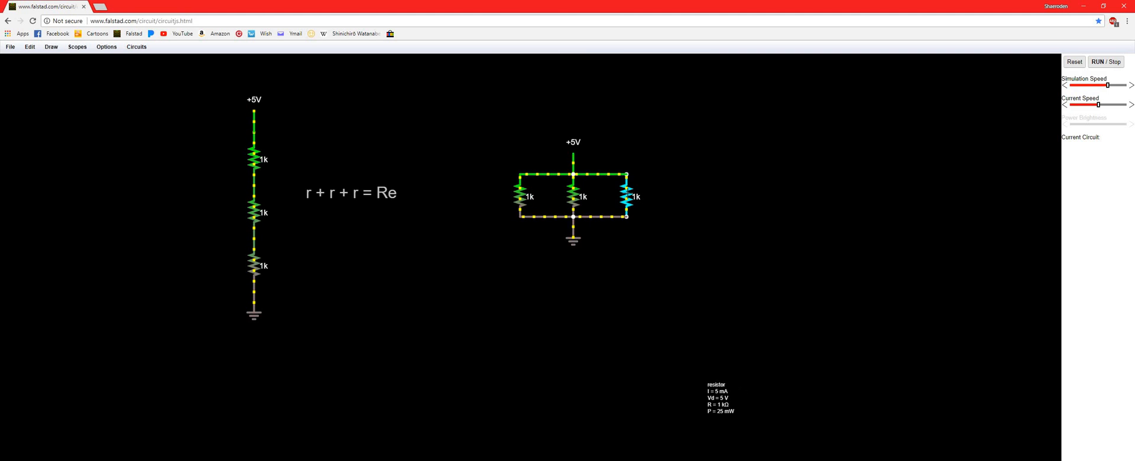
# Add a text label beside the parallel resistor network reading "(r^1 + r^-1 + r^-1) = Re^-1"
pyautogui.click(708, 197)
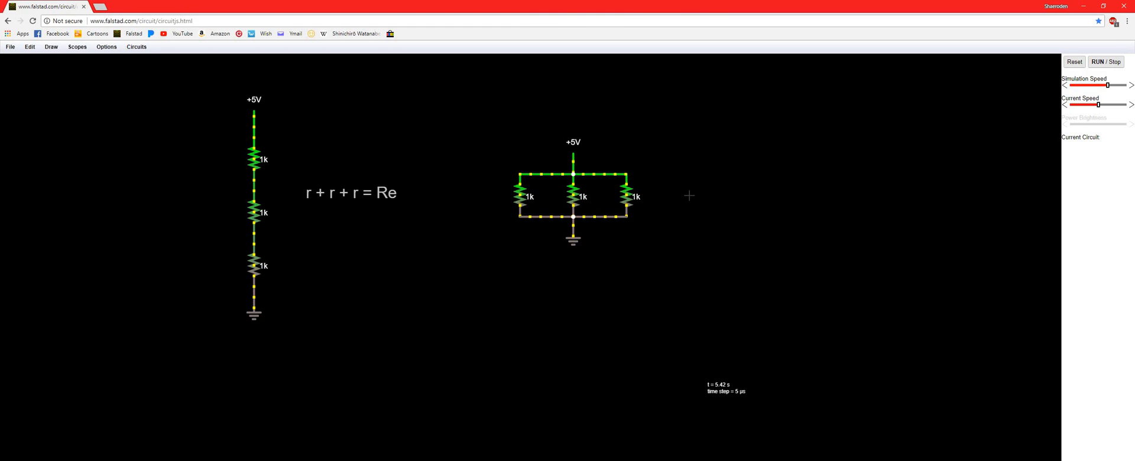
pyautogui.click(714, 200)
pyautogui.rightClick(731, 208)
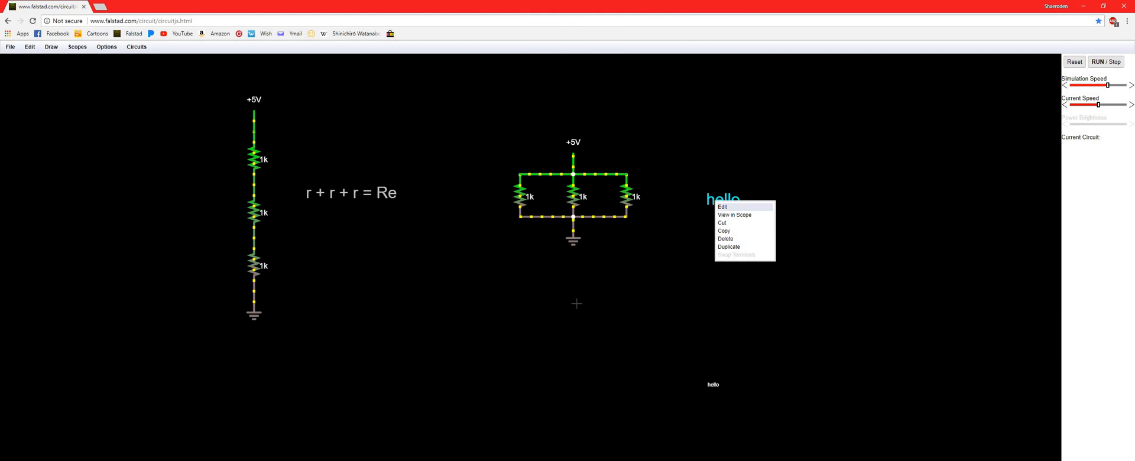
pyautogui.click(731, 207)
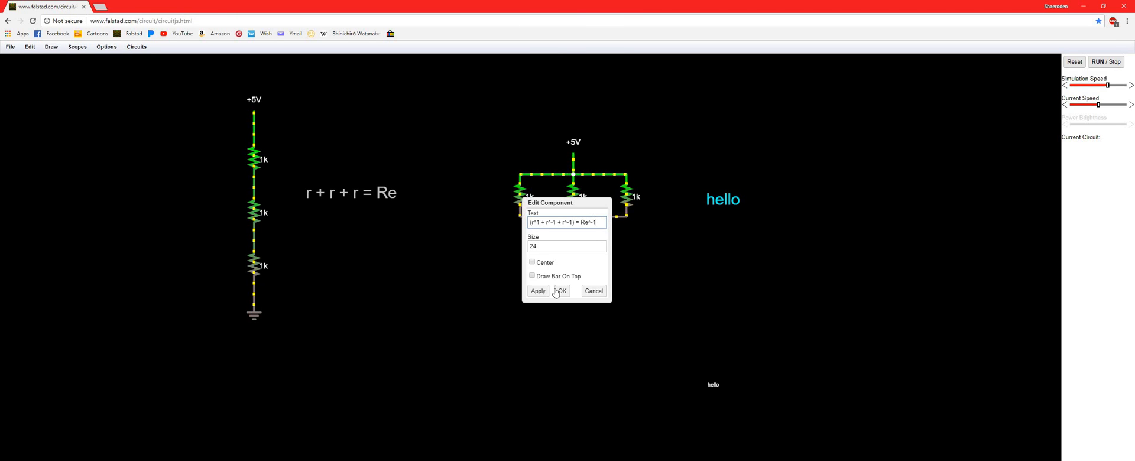
pyautogui.click(594, 291)
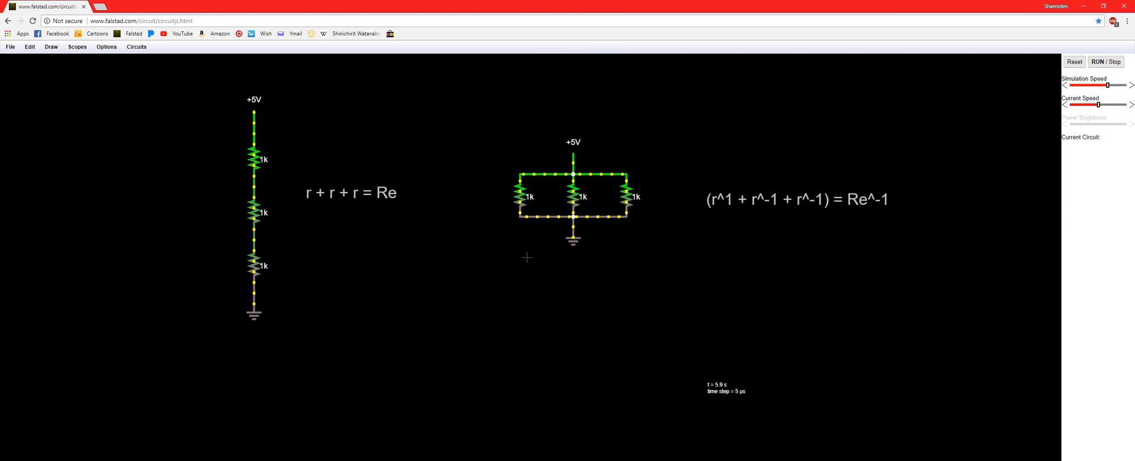
# Change the parallel network's formula label to "(r^1 + r^-1 + r^-1)^-1 = Re"
pyautogui.moveTo(573, 157)
pyautogui.rightClick(849, 204)
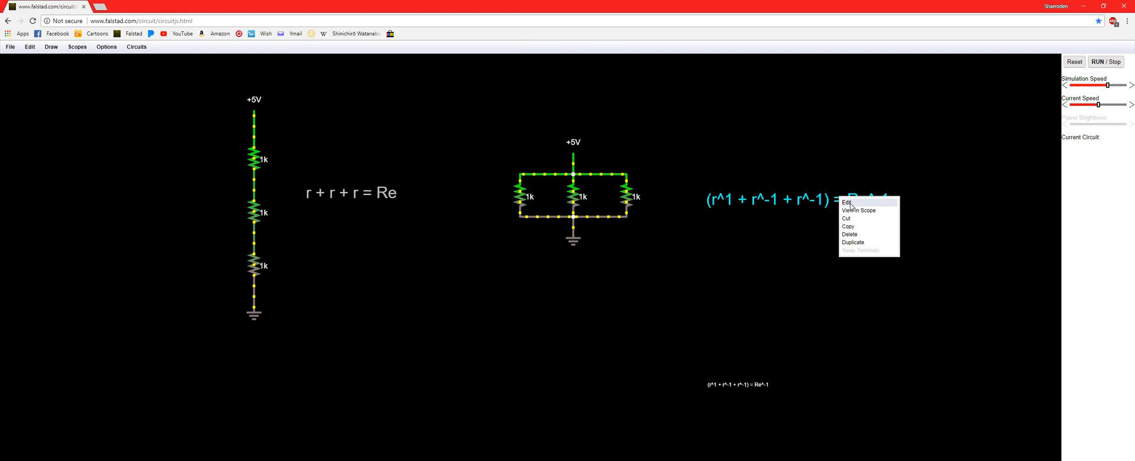
pyautogui.click(852, 203)
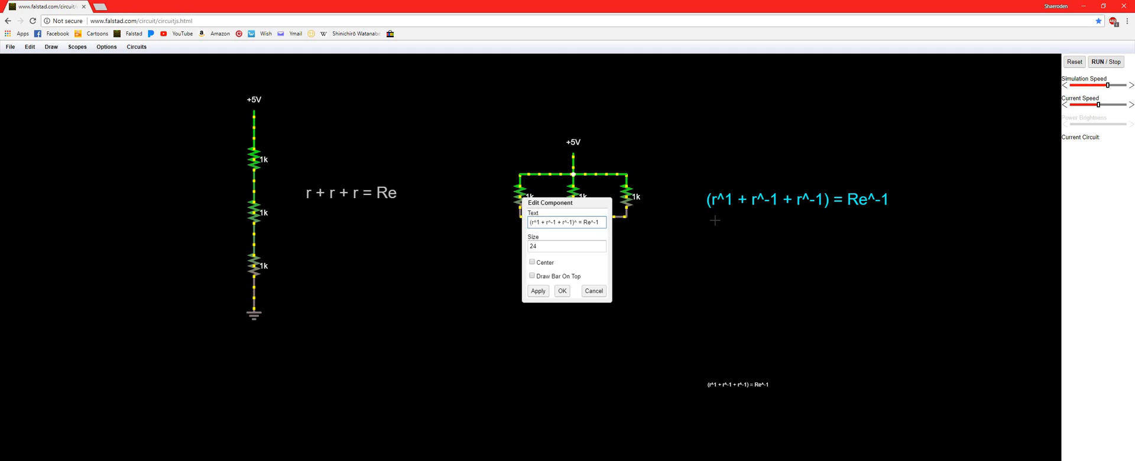
pyautogui.write('-1')
pyautogui.click(561, 292)
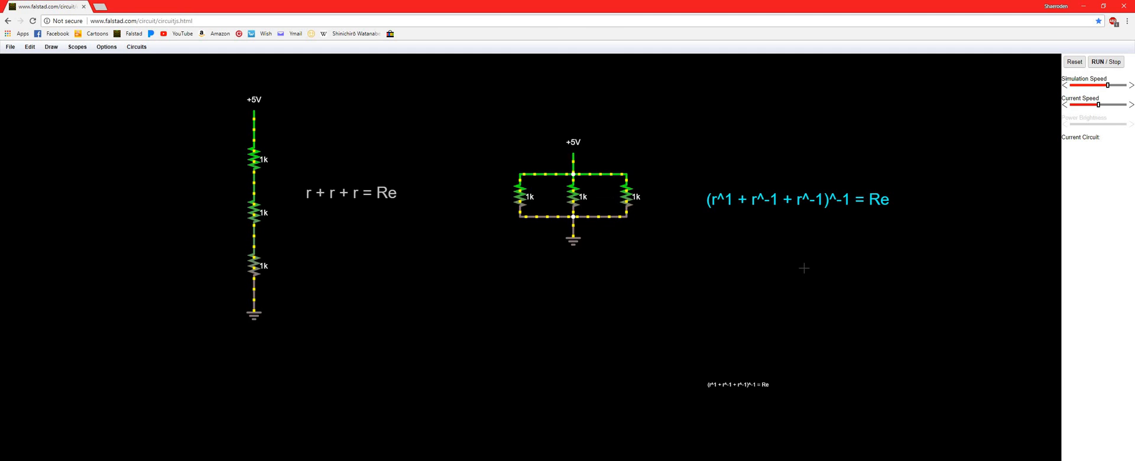